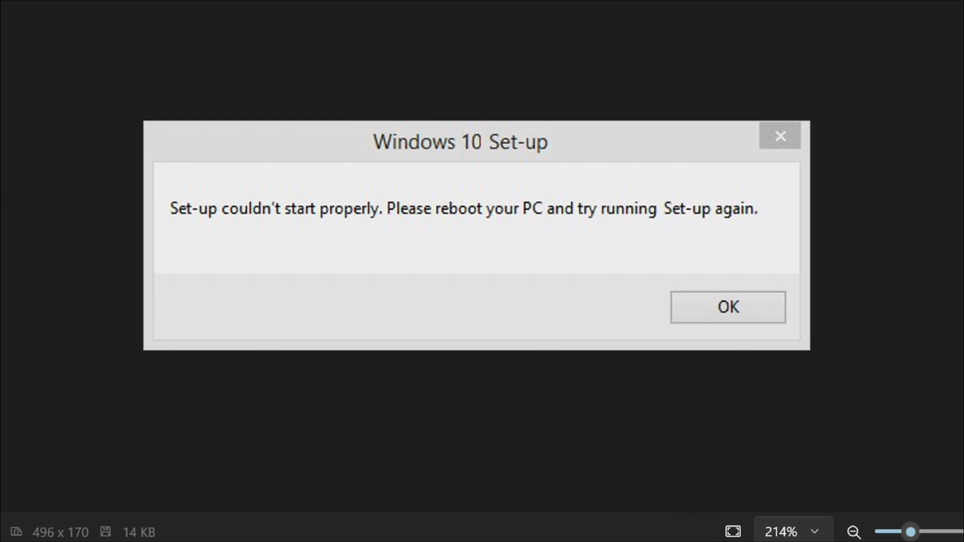
Put away the error message picture, search Windows for "disk cleanup" and open the Disk Cleanup app
click(658, 525)
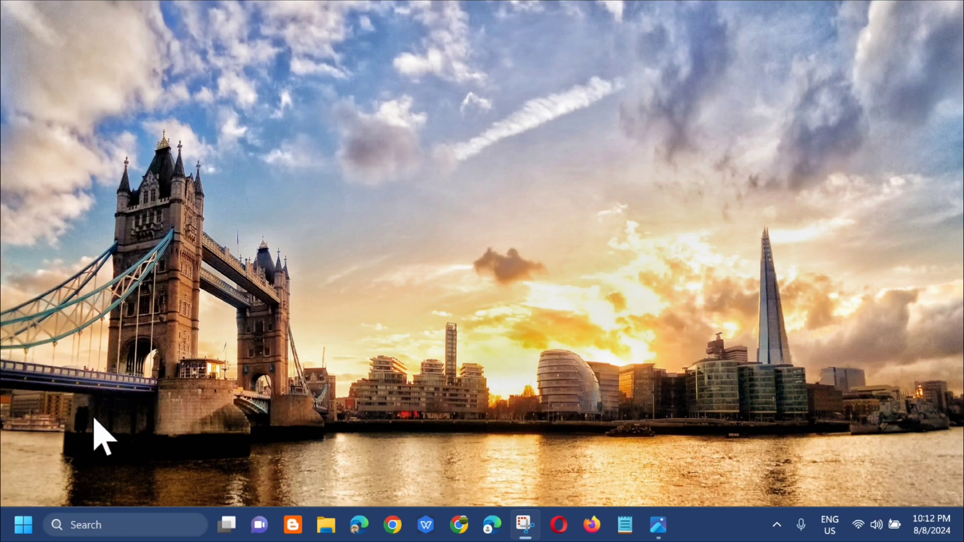
click(23, 525)
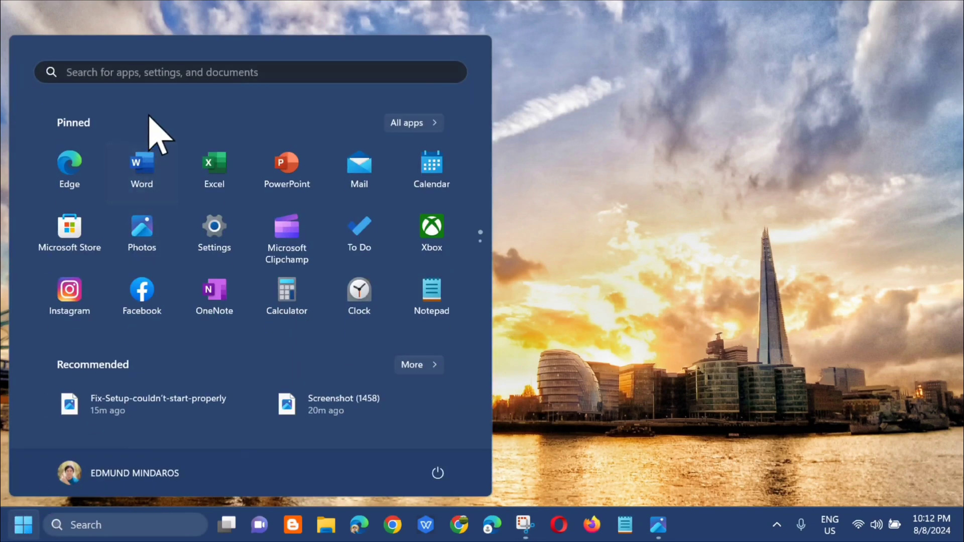
key(Escape)
key(super+s)
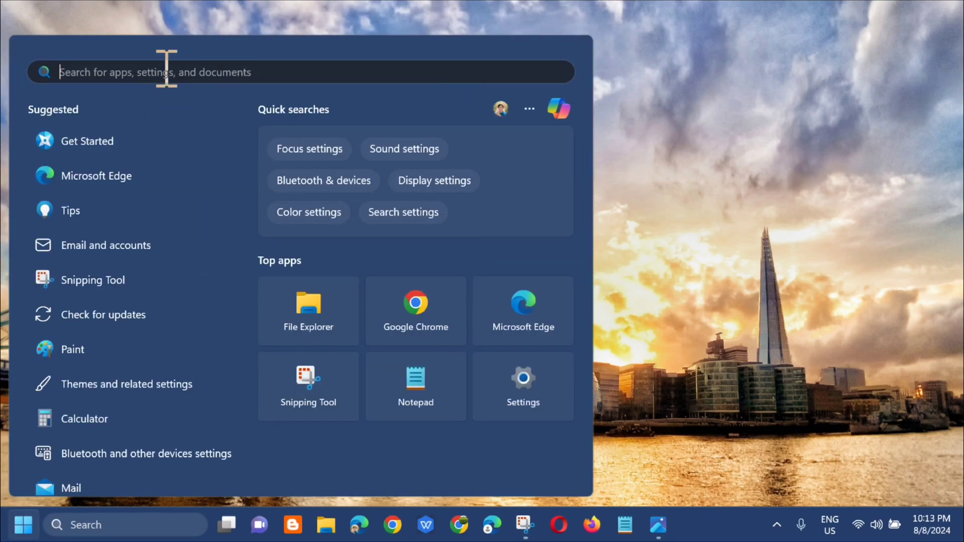
text(disk cleanup)
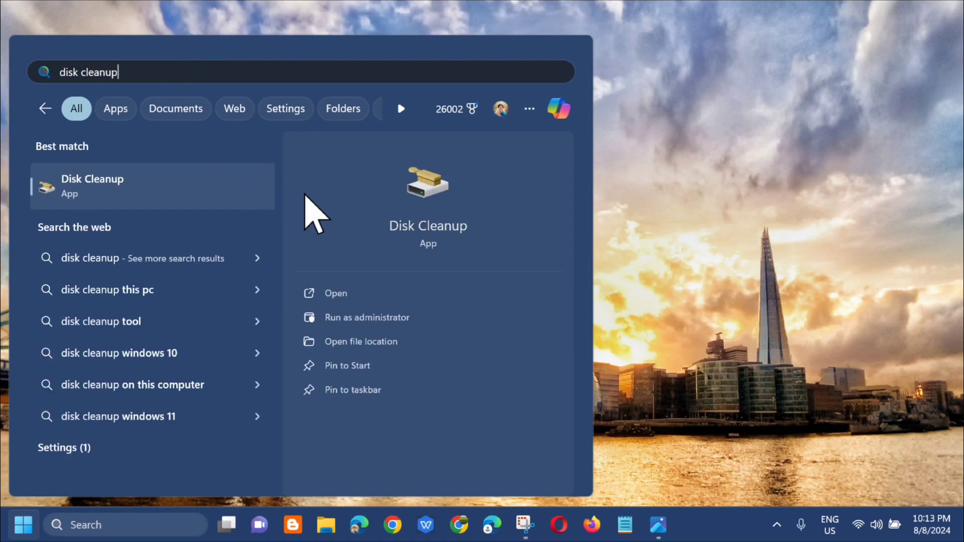
click(332, 293)
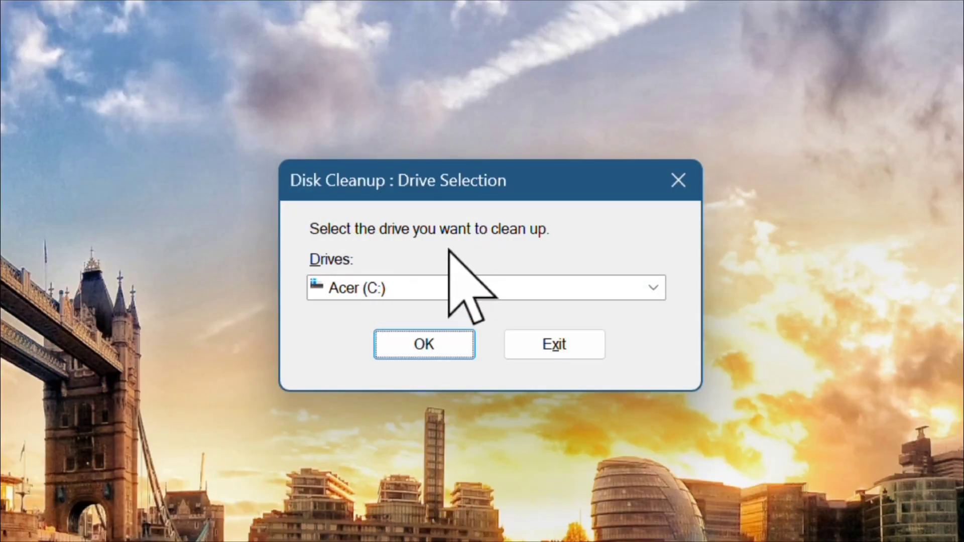
Select drive Acer (C:) as the drive to clean up and start its scan
click(652, 289)
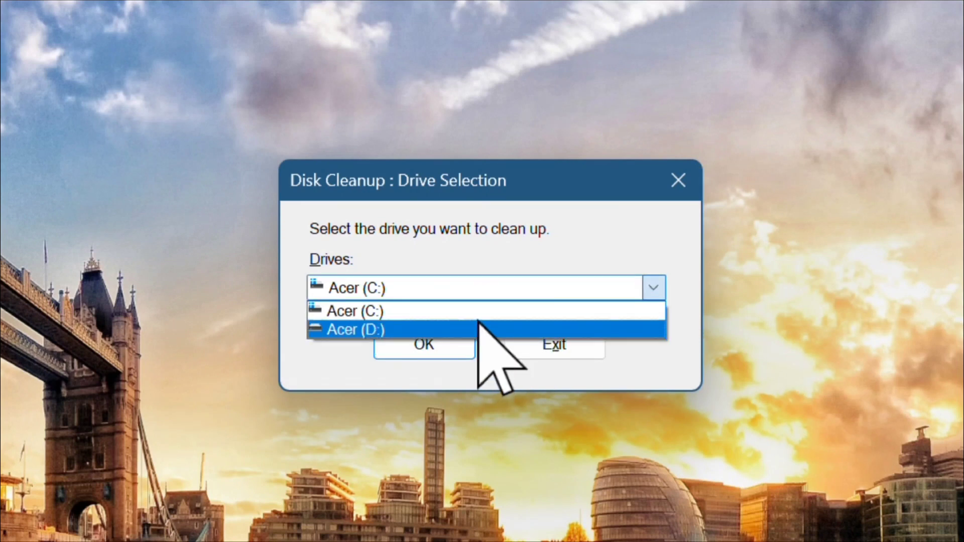
click(431, 310)
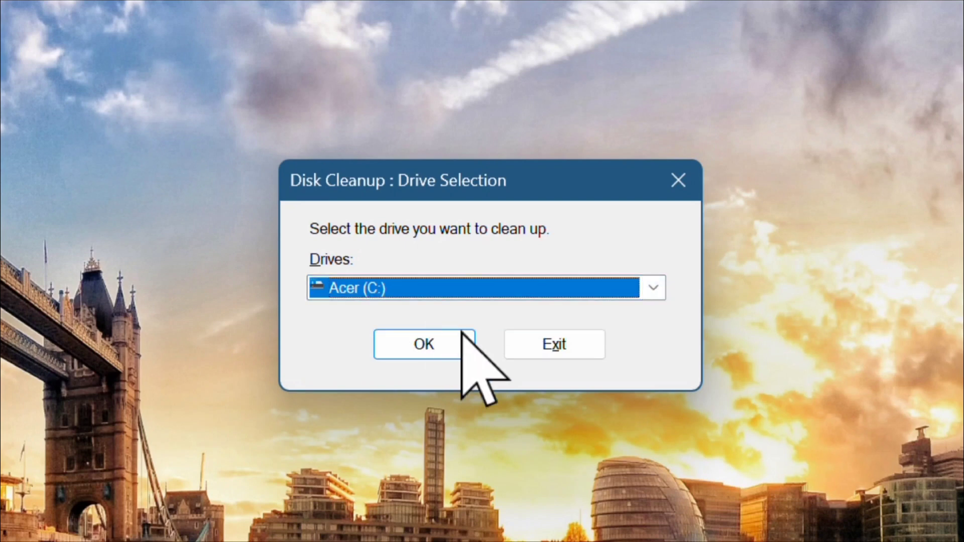
click(427, 346)
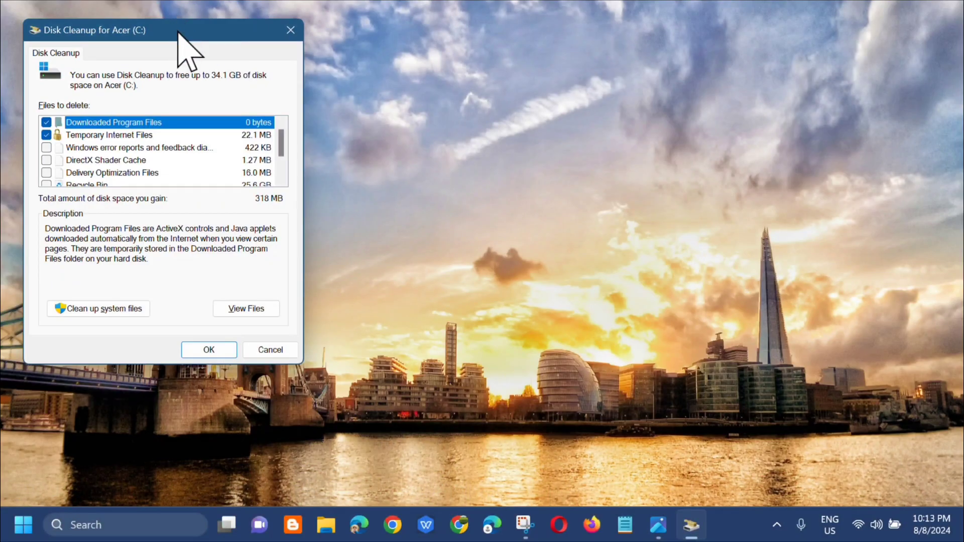
Examine the categories of files to delete on Acer (C:) and deselect Thumbnails
drag(184, 29, 490, 86)
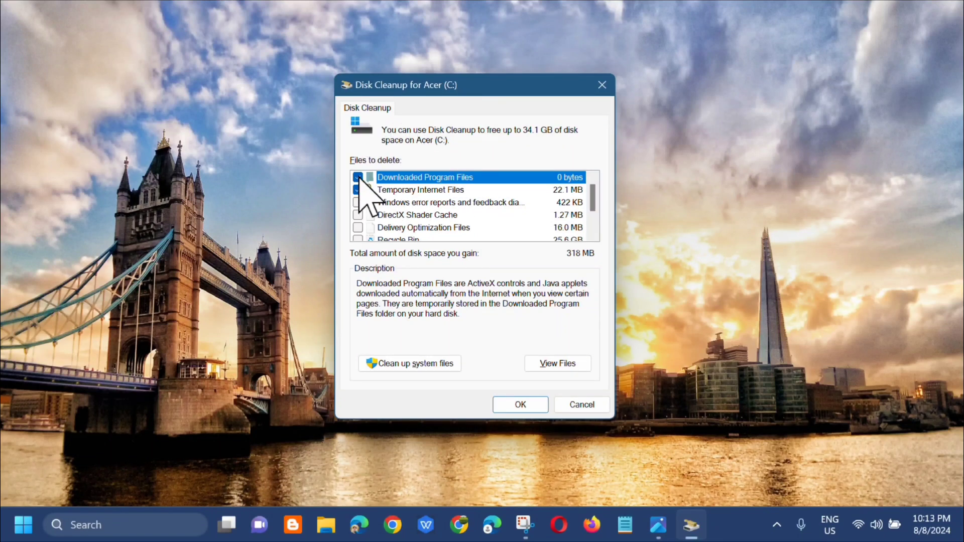
scroll(422, 200, down, 1)
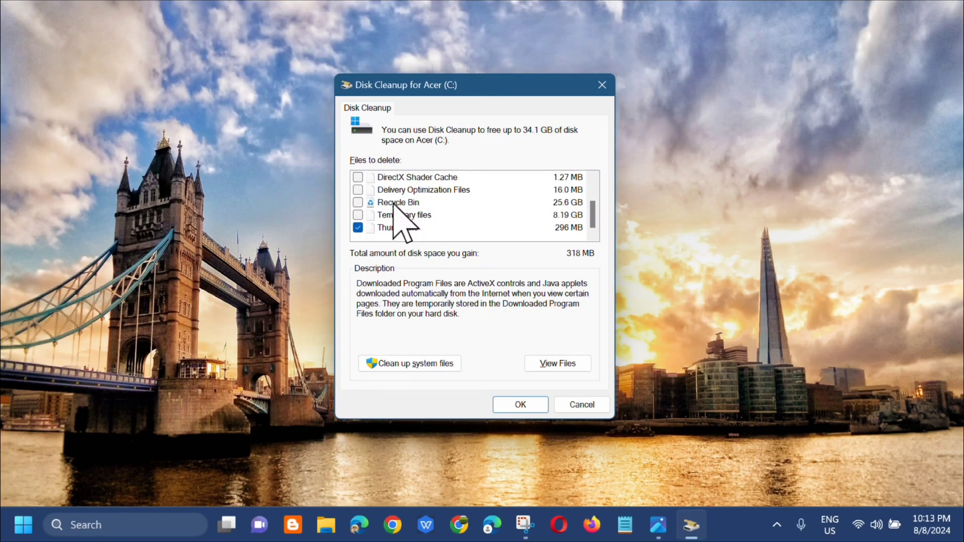
scroll(397, 206, up, 2)
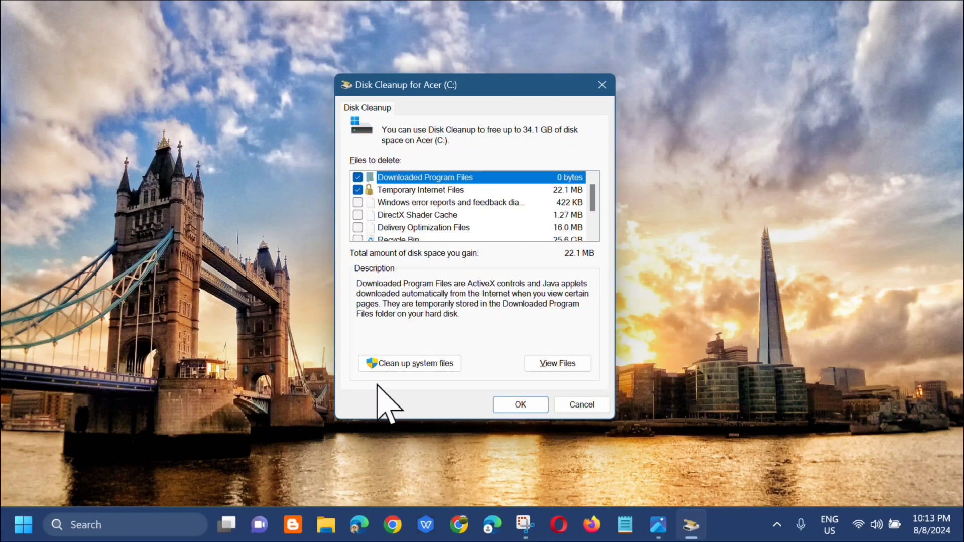
Rescan drive Acer (C:) with system files included, and close Disk Cleanup without deleting anything
click(403, 364)
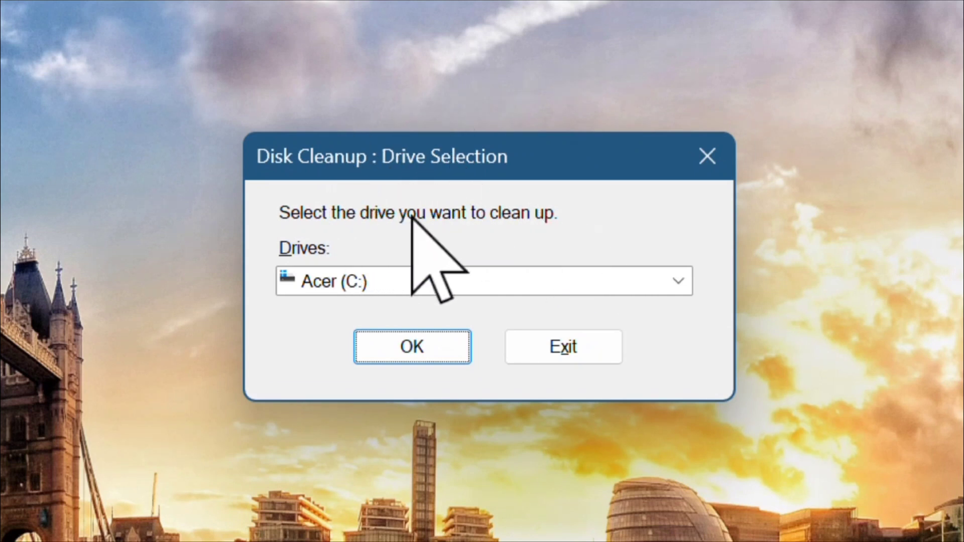
click(679, 282)
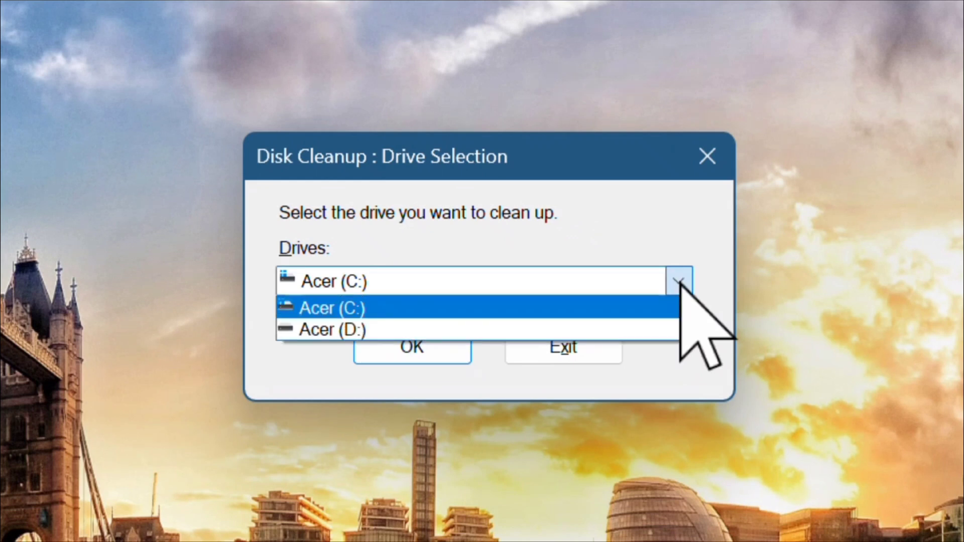
click(397, 312)
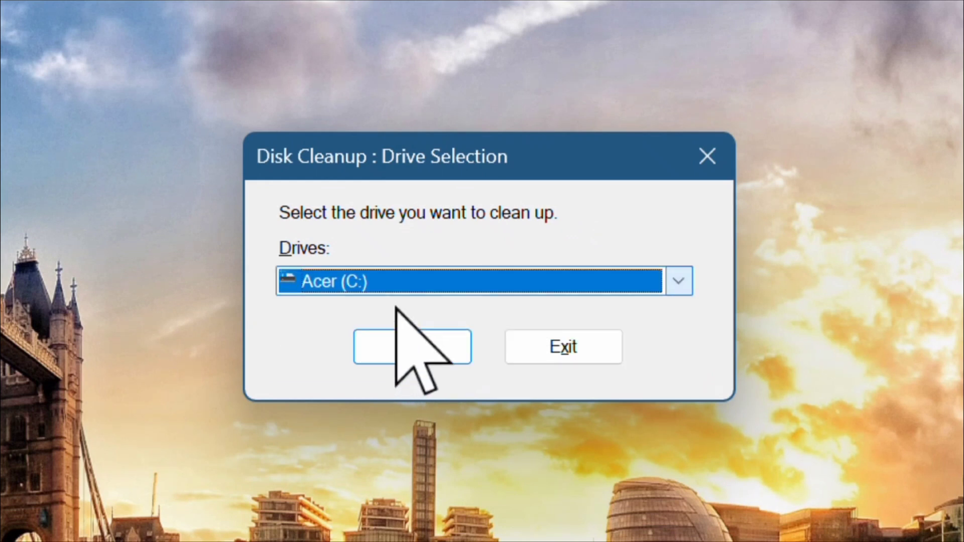
click(413, 354)
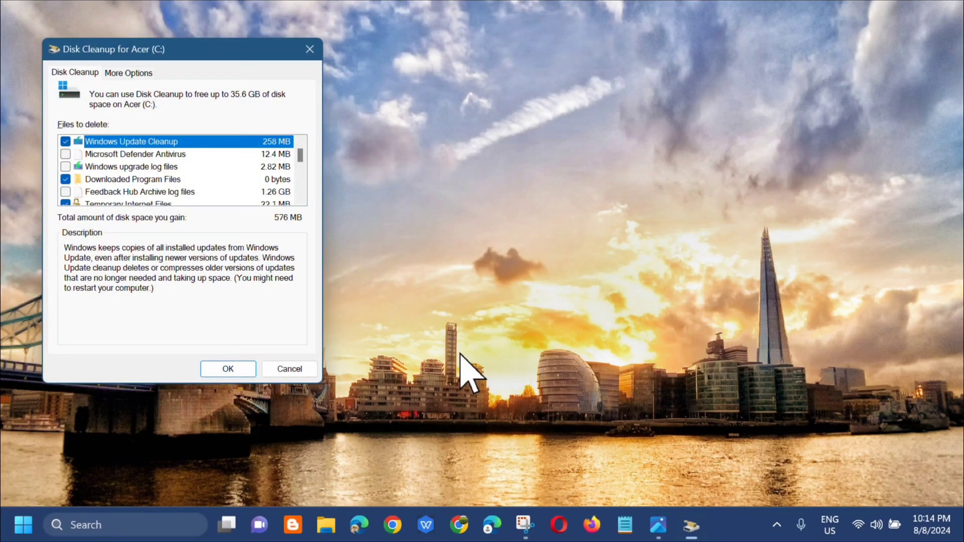
click(312, 51)
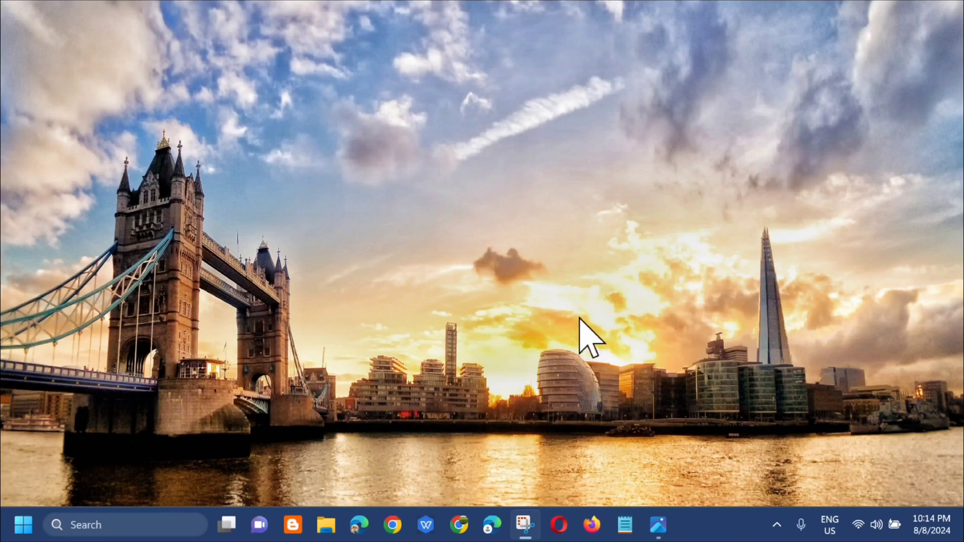
Search Windows for "settings", open the Settings app and go to the Recovery options under System
click(20, 530)
click(145, 70)
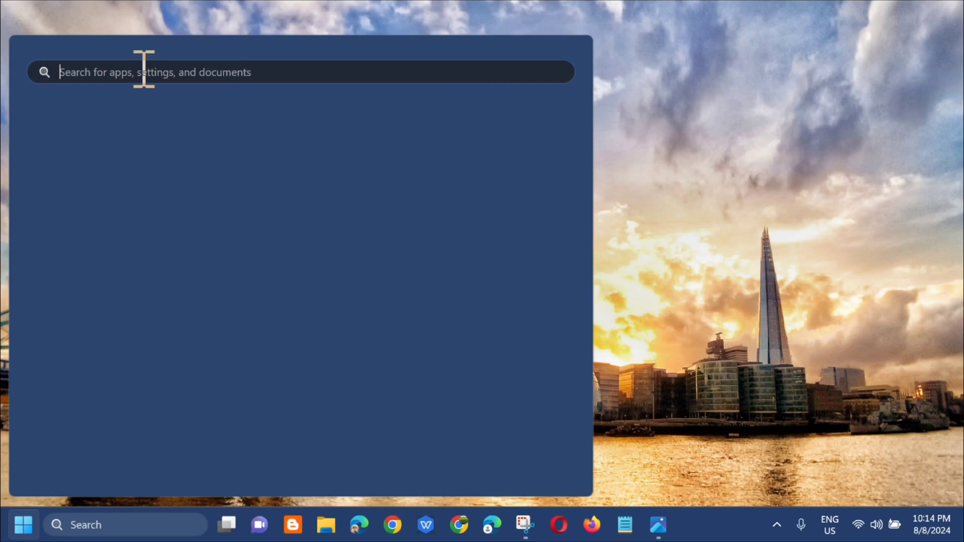
text(settings)
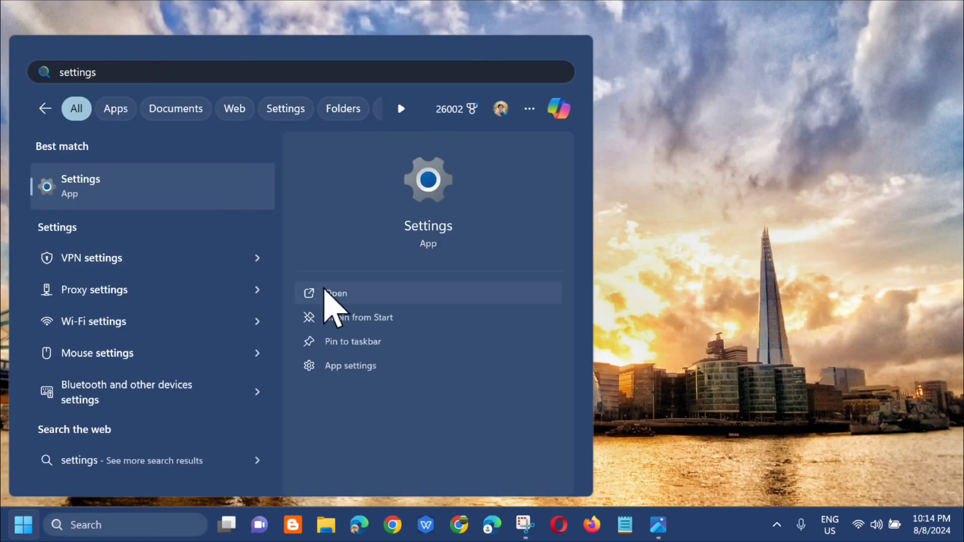
click(324, 294)
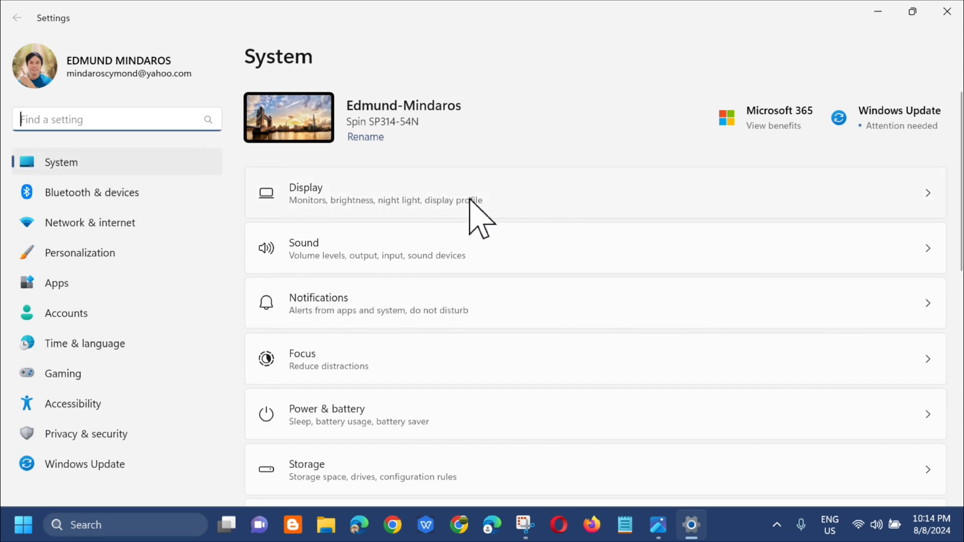
scroll(522, 240, down, 10)
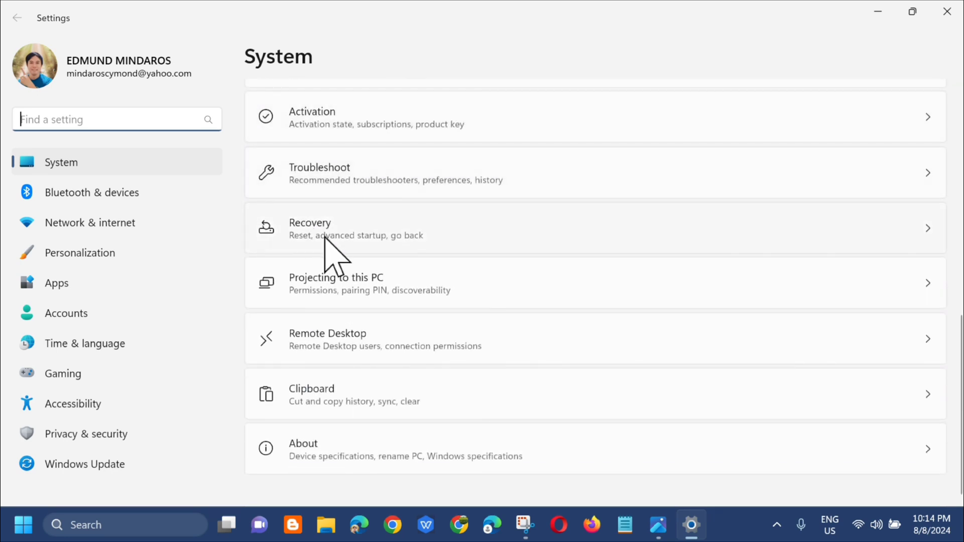
click(340, 228)
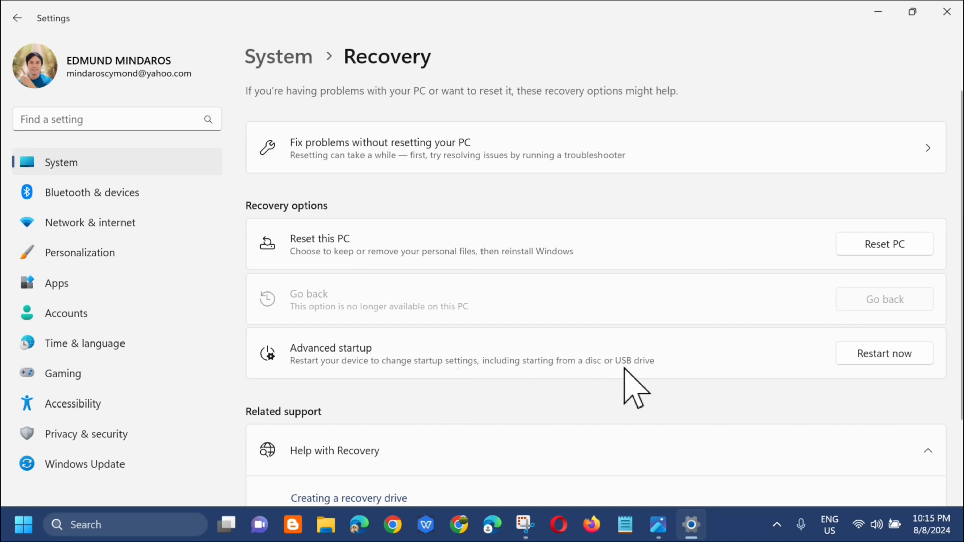
Bring up the Advanced startup restart confirmation, dismiss it without restarting and close Settings
click(879, 358)
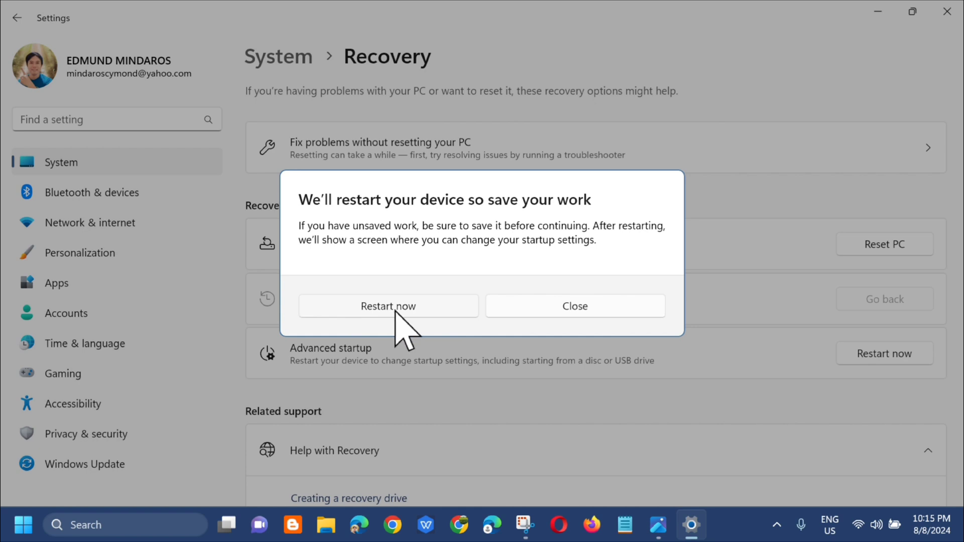
click(576, 309)
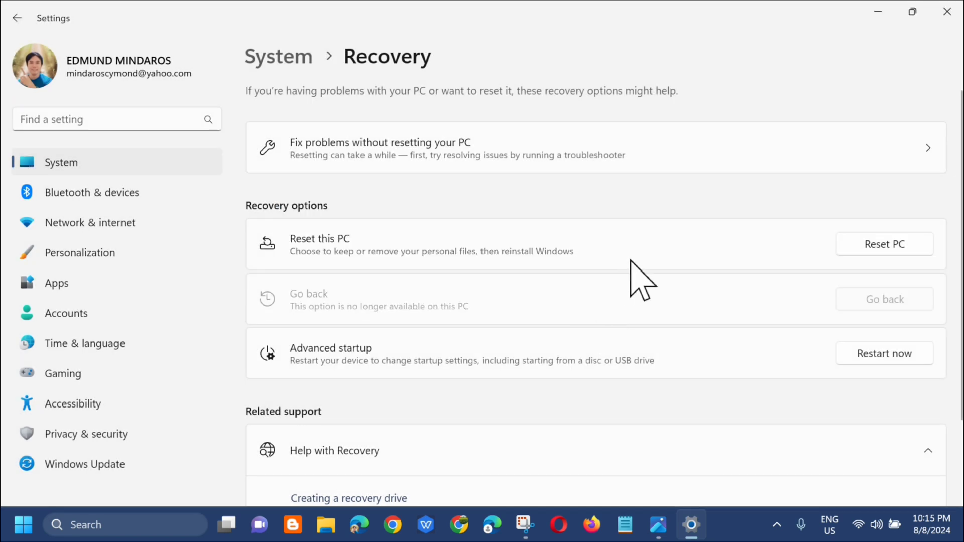
click(947, 11)
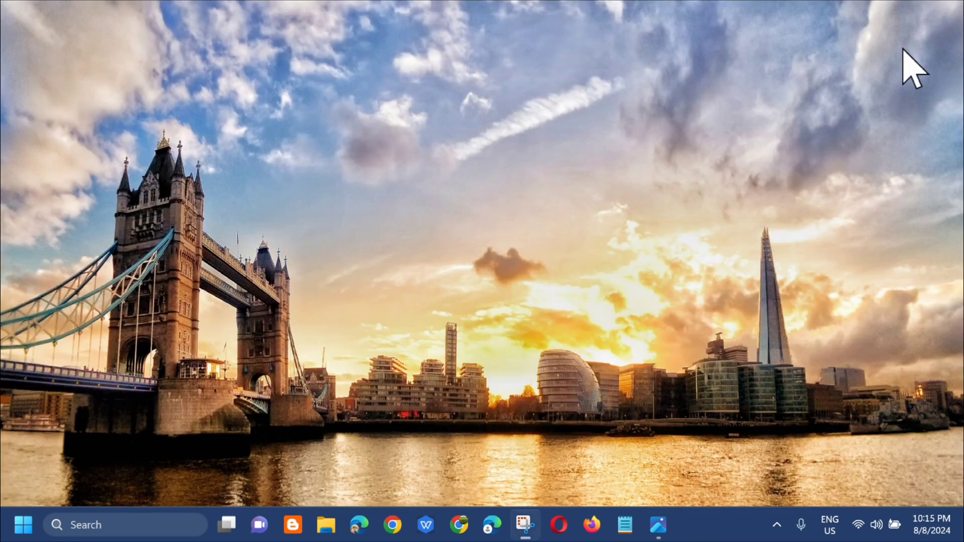
Display the computer's power options, including Restart, and dismiss them without choosing one
click(20, 524)
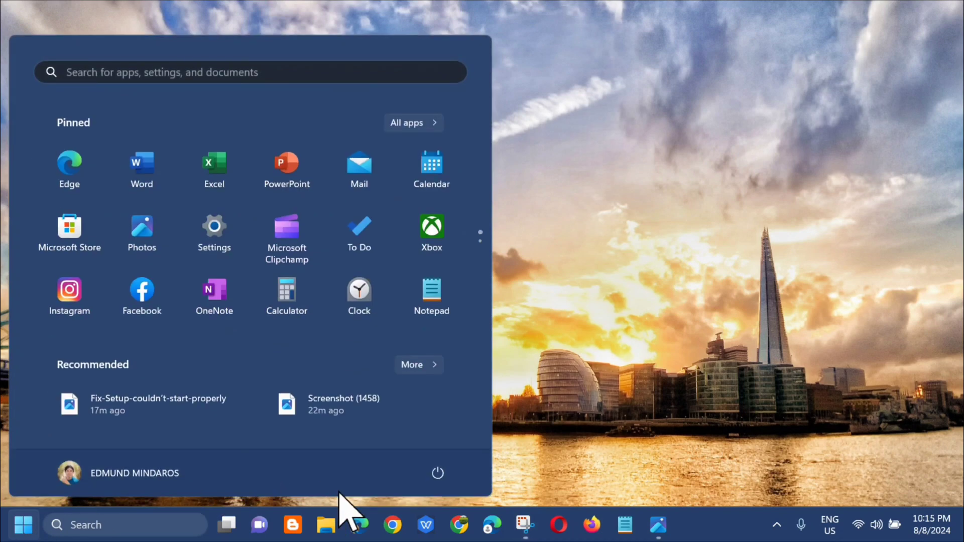
click(436, 473)
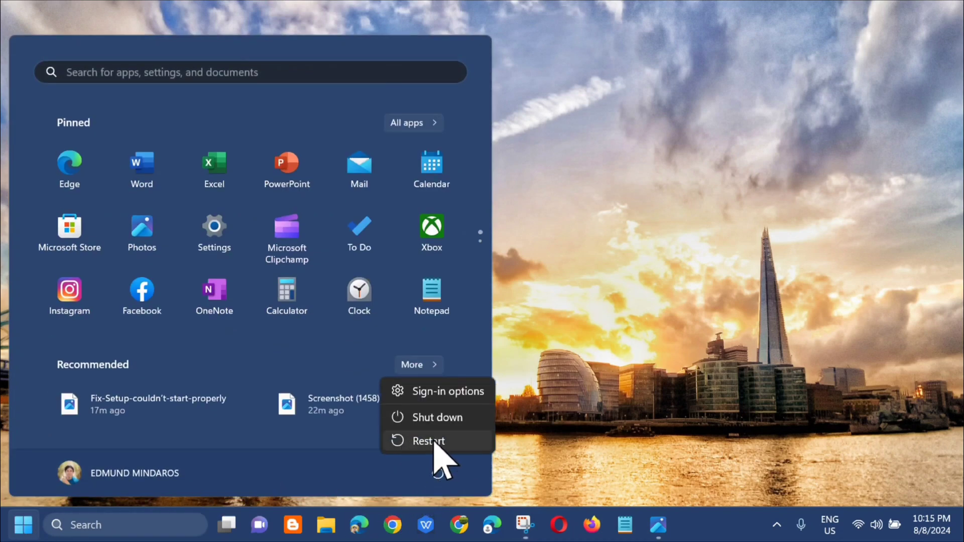
click(656, 290)
click(653, 250)
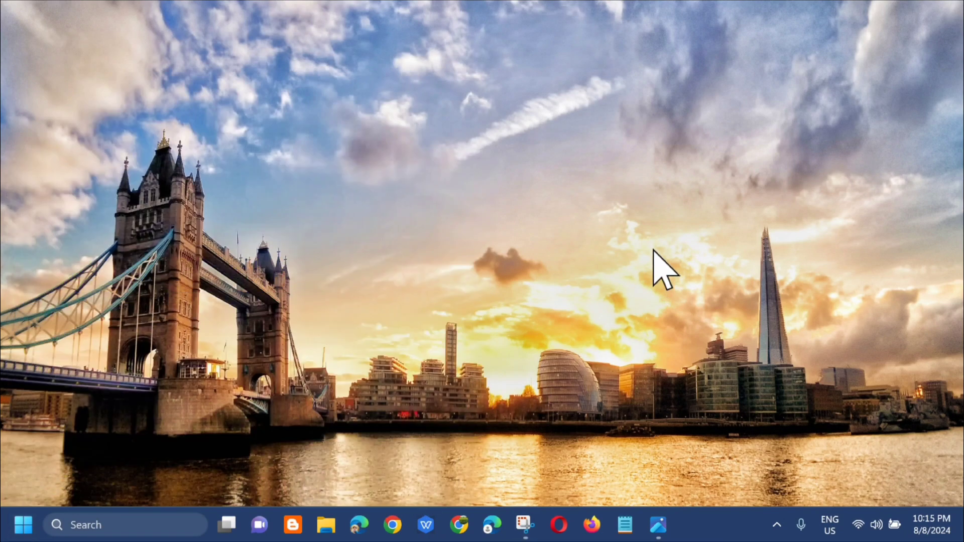